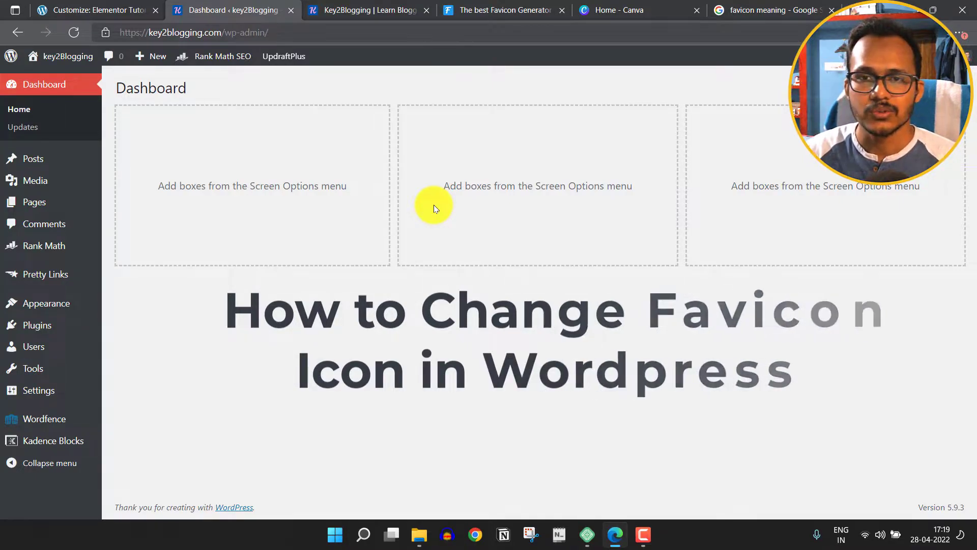
Switch from the WordPress dashboard to the favicon.io generator tab
left_click(500, 9)
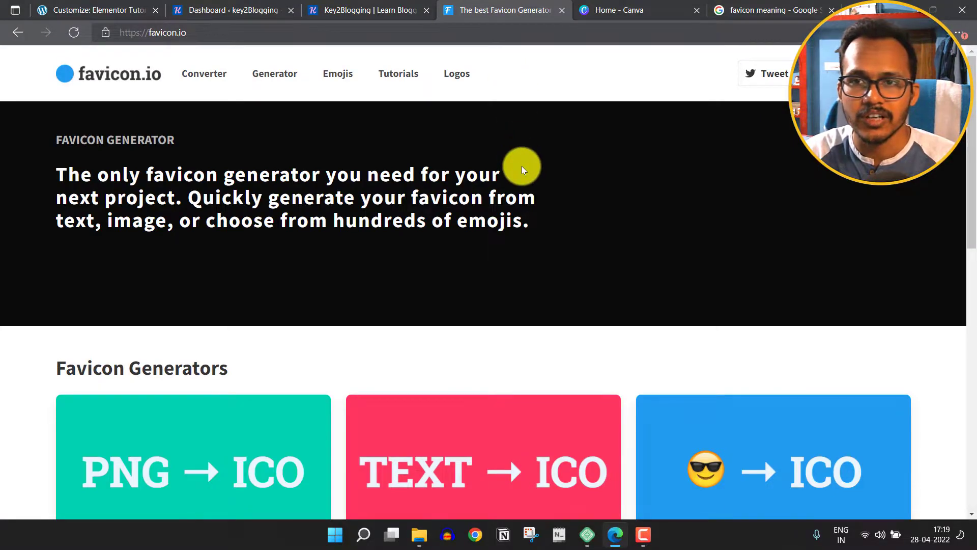
Switch to the Canva home page tab
left_click(667, 9)
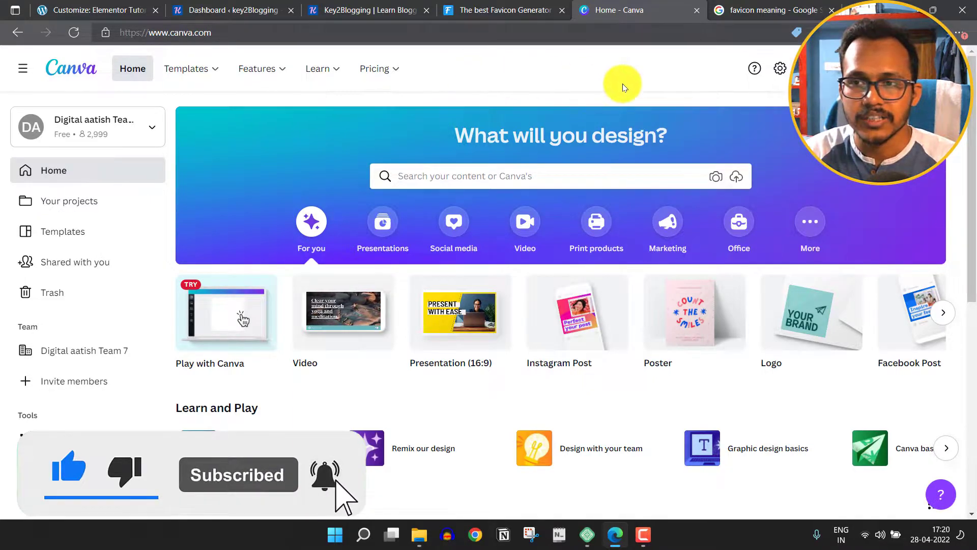
Create a custom-size Canva design of 512 × 512 px
left_click(860, 68)
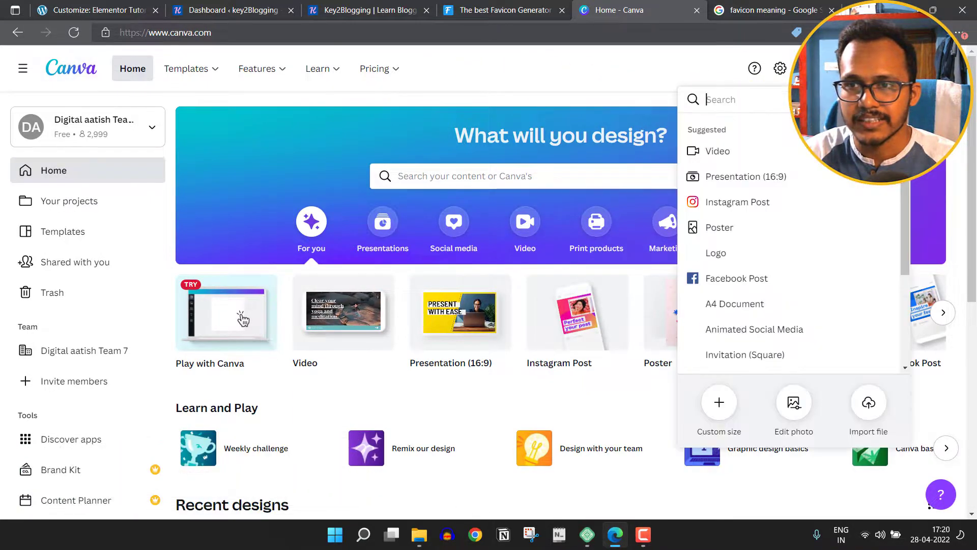
left_click(719, 411)
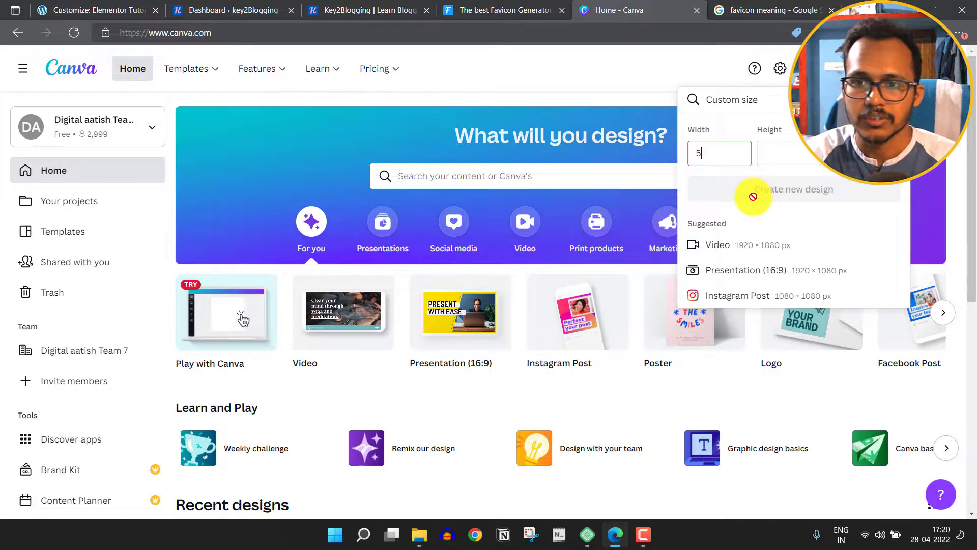
left_click(787, 148)
type("512")
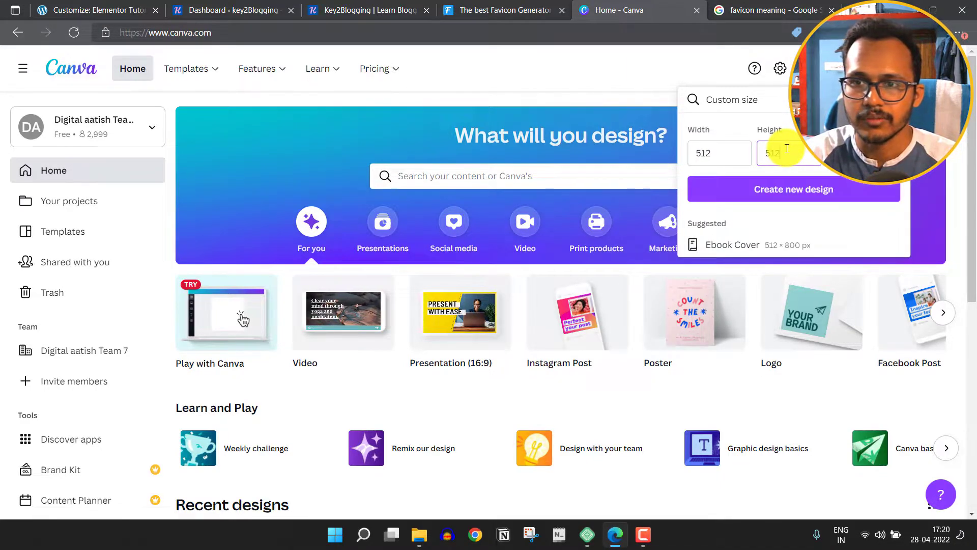
left_click(797, 192)
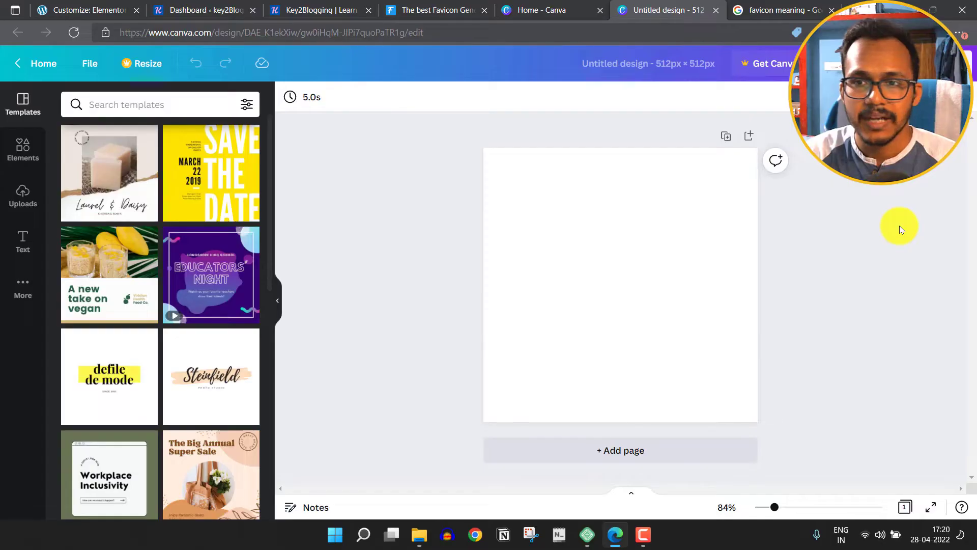
Search Canva templates for 'logo' and scroll through the results
left_click(149, 108)
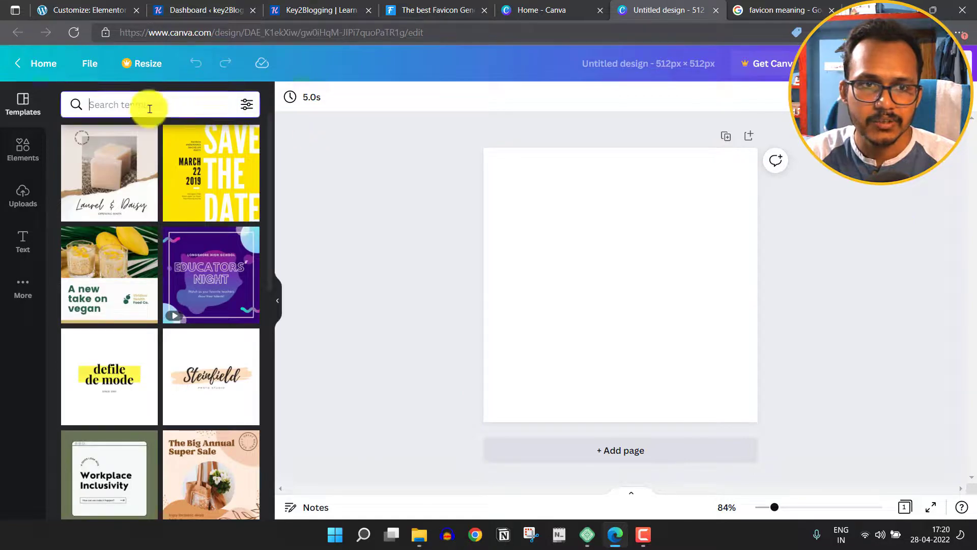
type("logo")
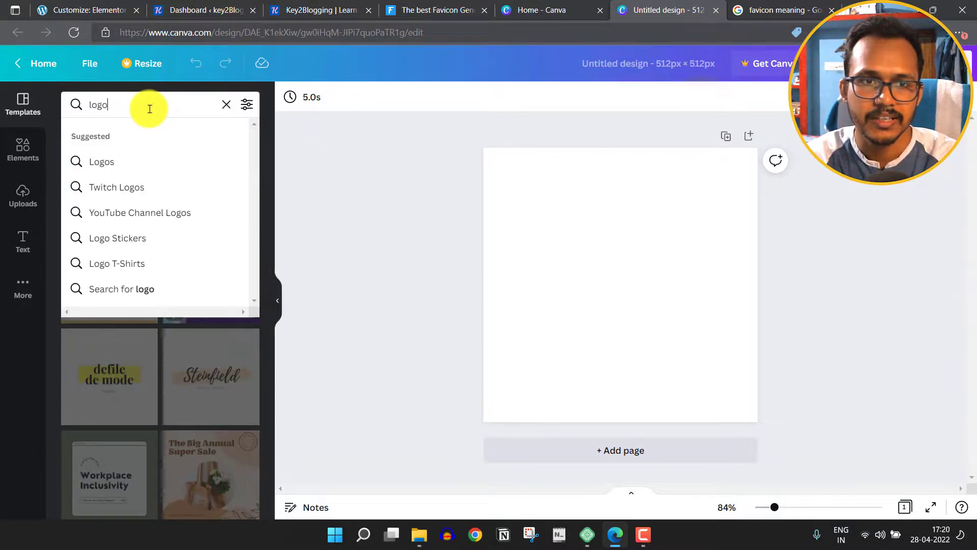
key("Return")
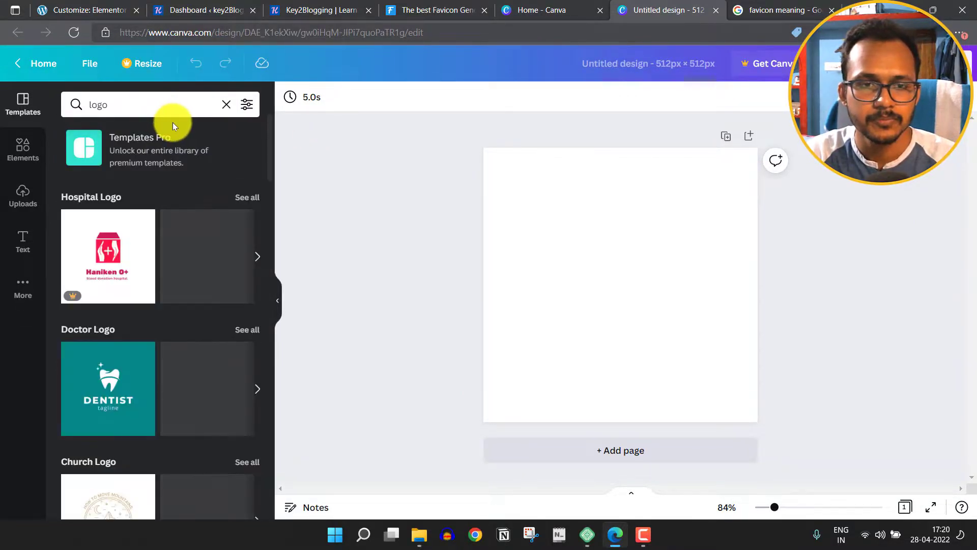
scroll(198, 373, "down", 6)
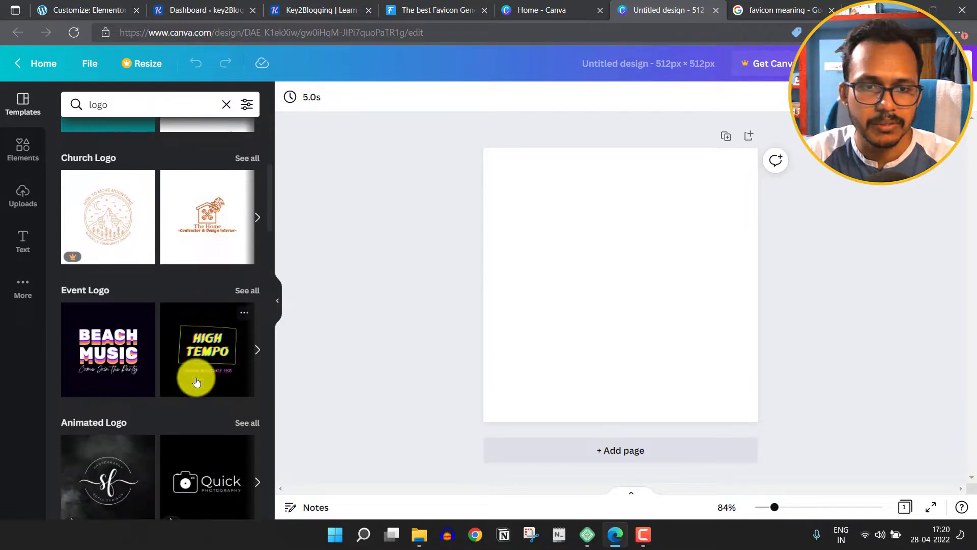
scroll(198, 371, "down", 3)
scroll(199, 382, "up", 8)
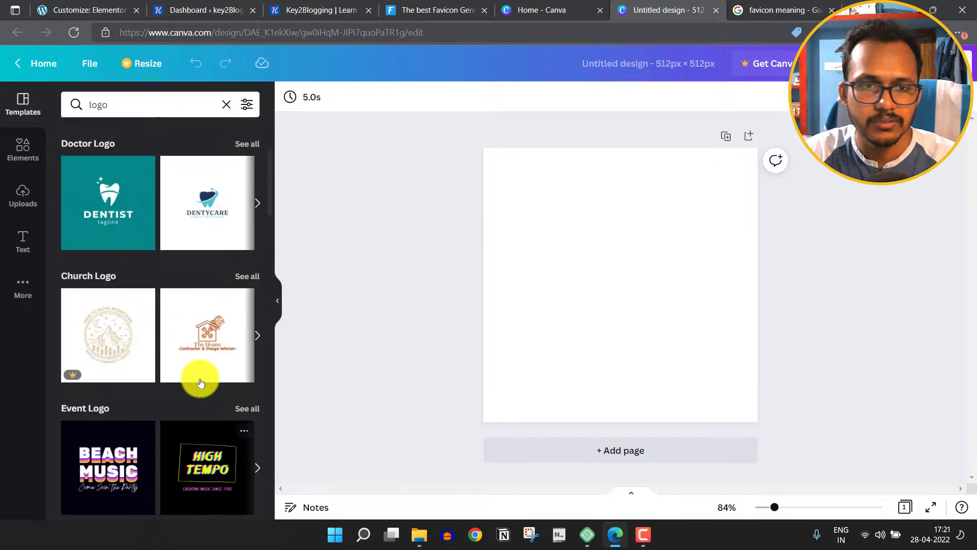
left_click(24, 149)
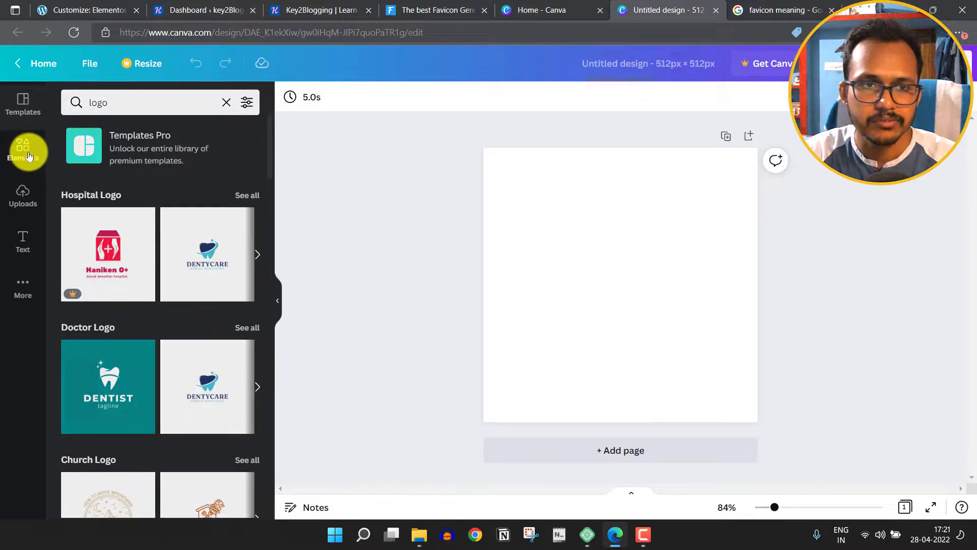
Search elements for 'k' and place the blue 3-D K on the blank page
left_click(143, 109)
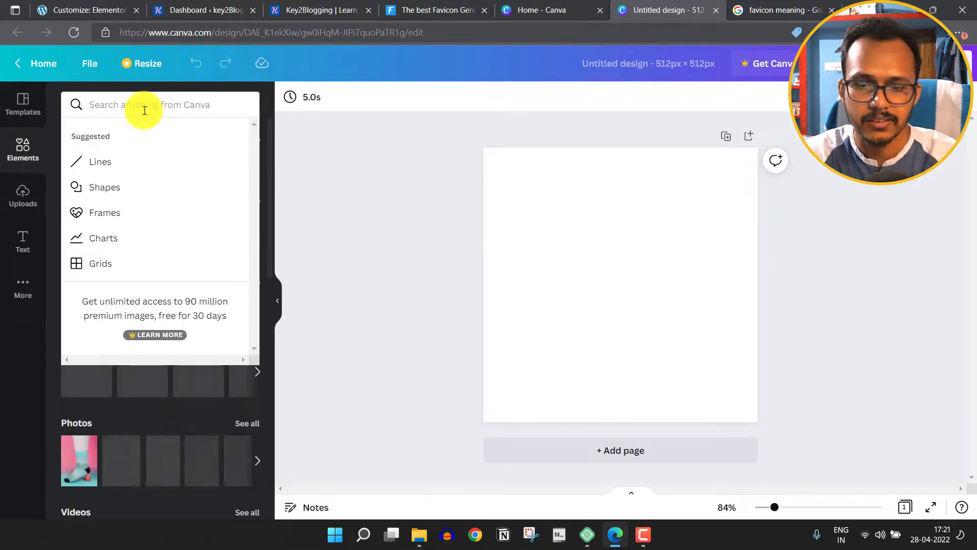
type("k")
key("Return")
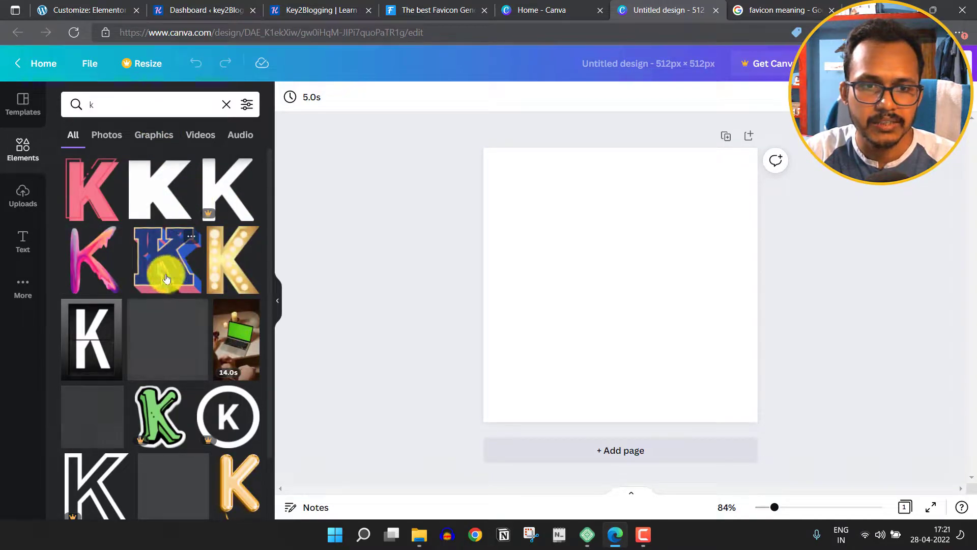
left_click_drag(150, 268, 571, 228)
Enlarge the K graphic until it nearly fills the 512 × 512 page
left_click_drag(621, 286, 742, 404)
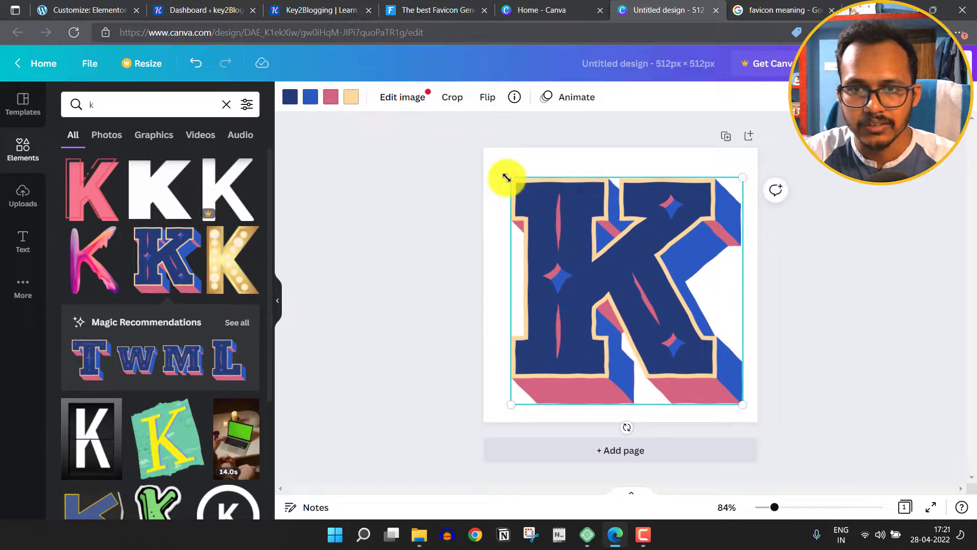
left_click_drag(504, 175, 500, 167)
left_click(799, 245)
left_click(636, 236)
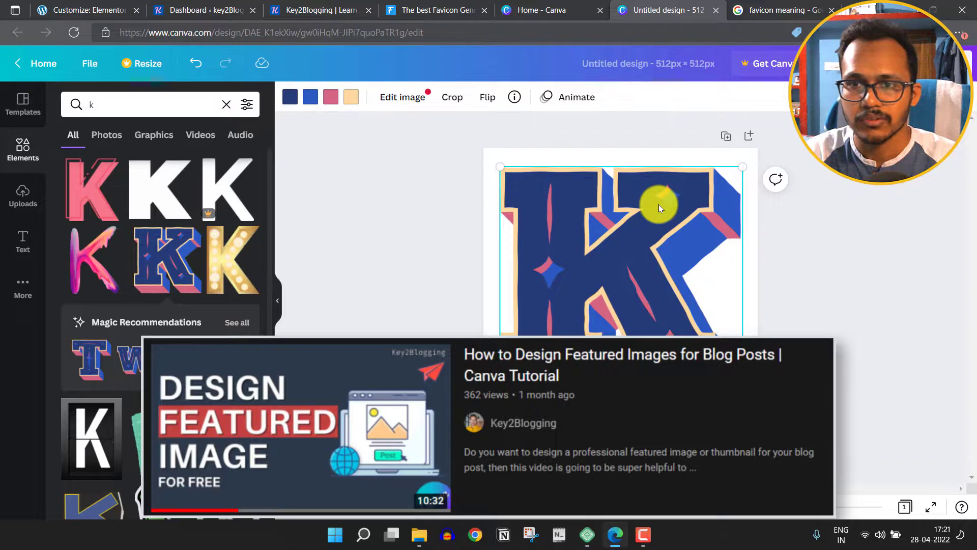
left_click(859, 231)
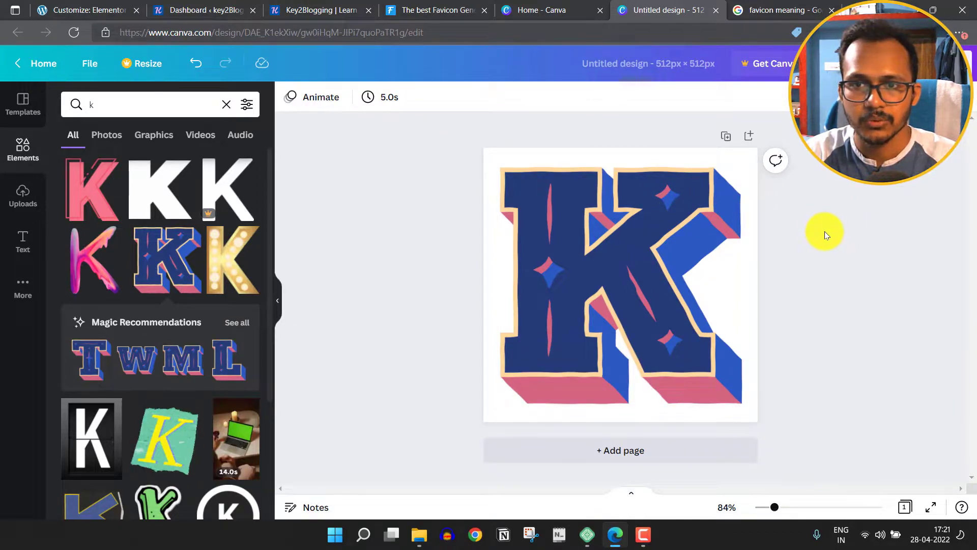
Rename the design to 'favicon'
left_click(638, 73)
type("f")
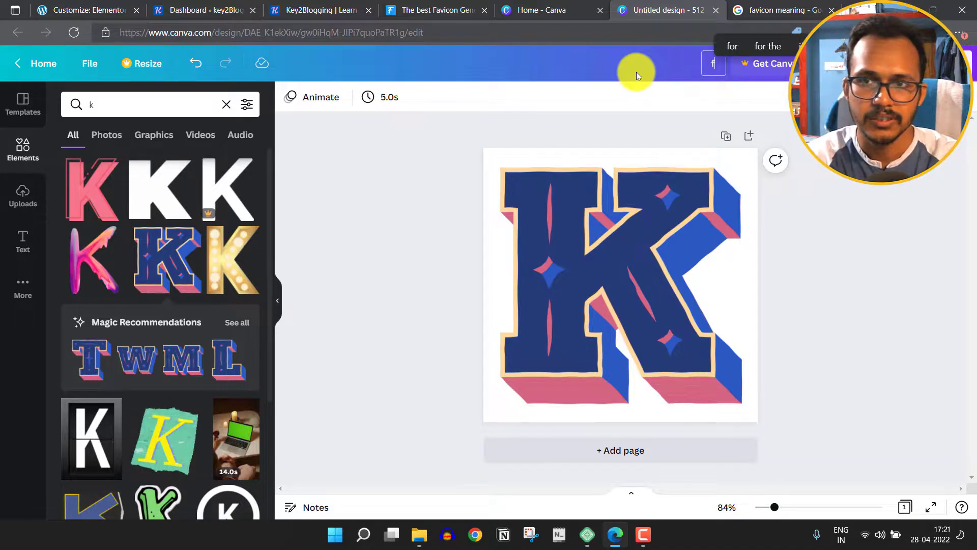
type("avicon")
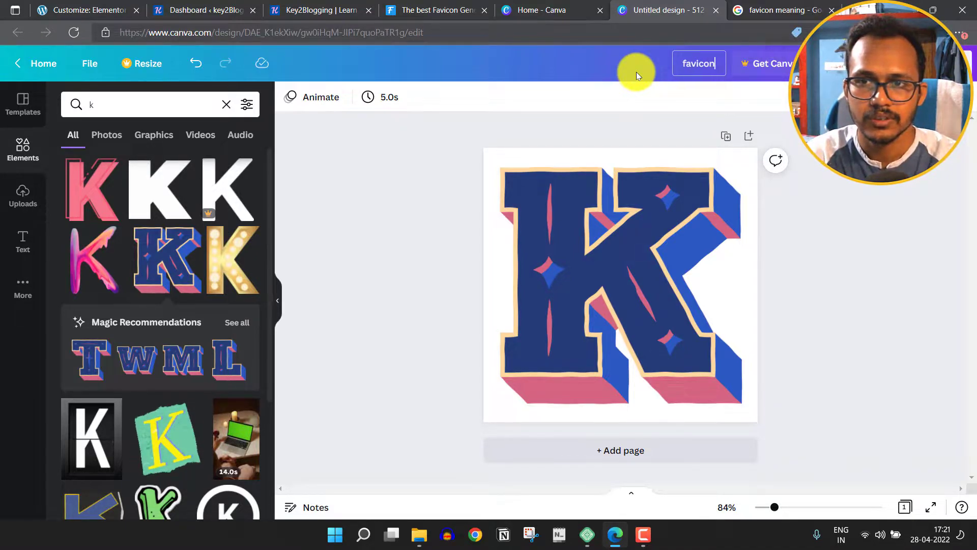
key("Return")
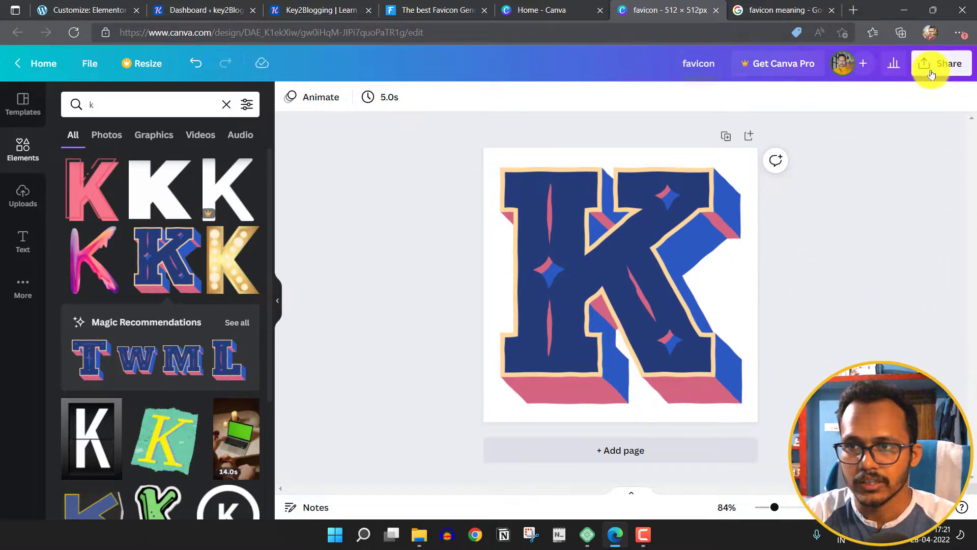
Download the design as a 512 × 512 PNG file
left_click(931, 75)
left_click(809, 366)
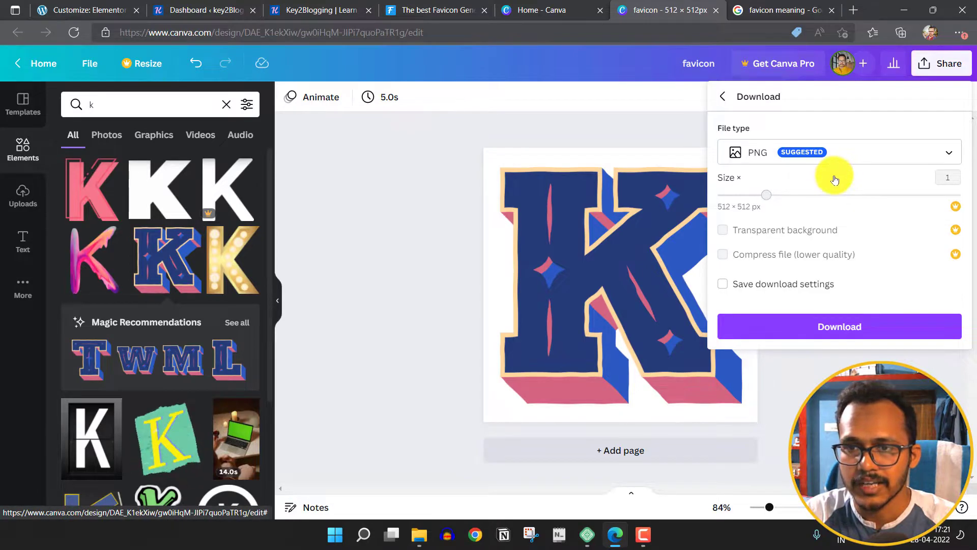
left_click(845, 317)
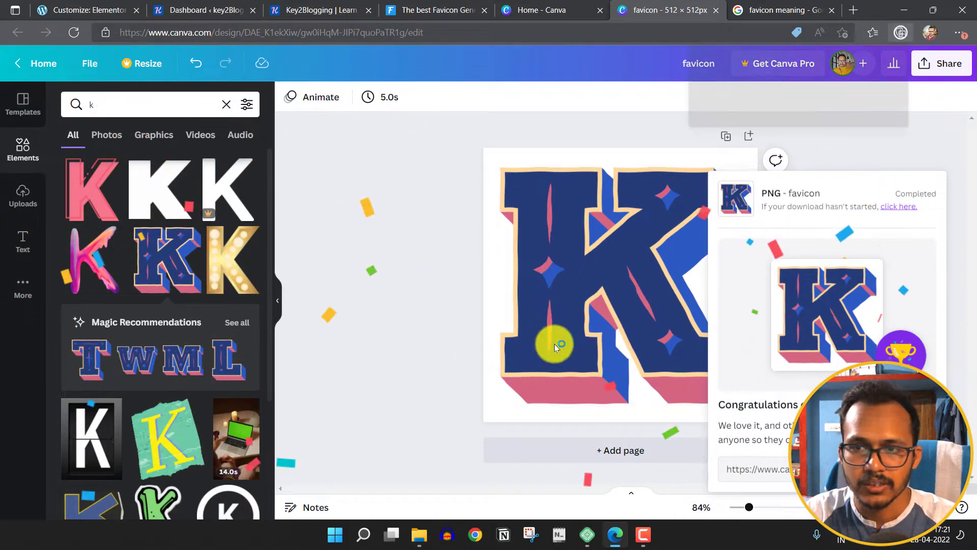
left_click(929, 144)
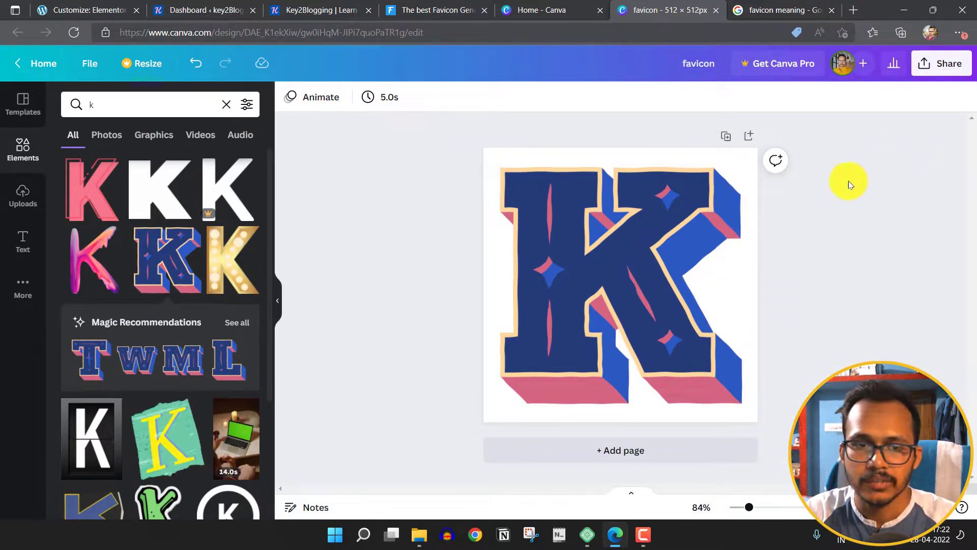
left_click(418, 534)
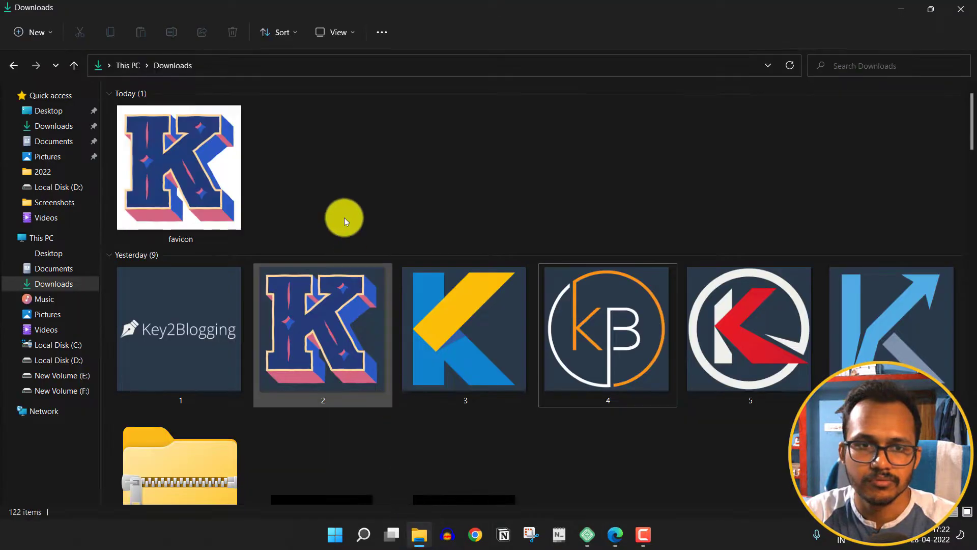
left_click(209, 165)
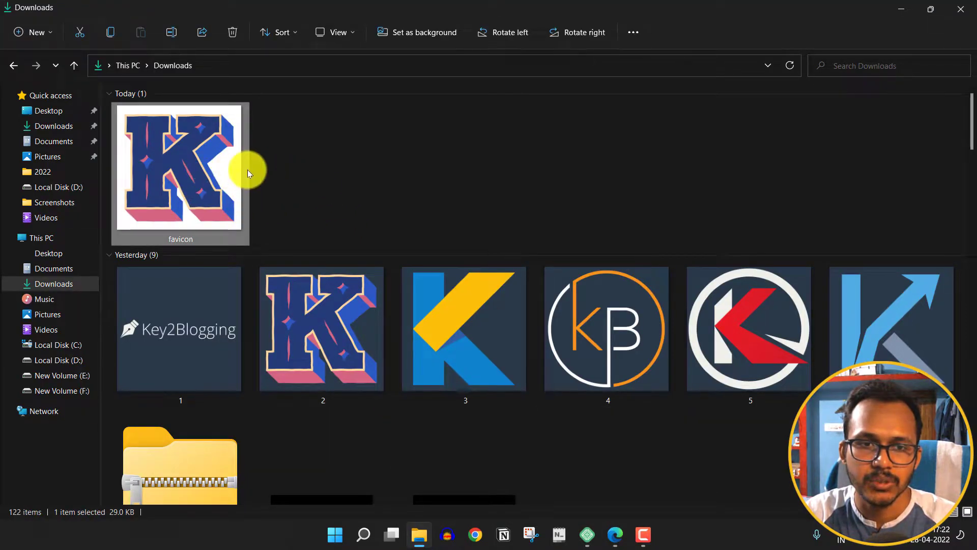
left_click(907, 7)
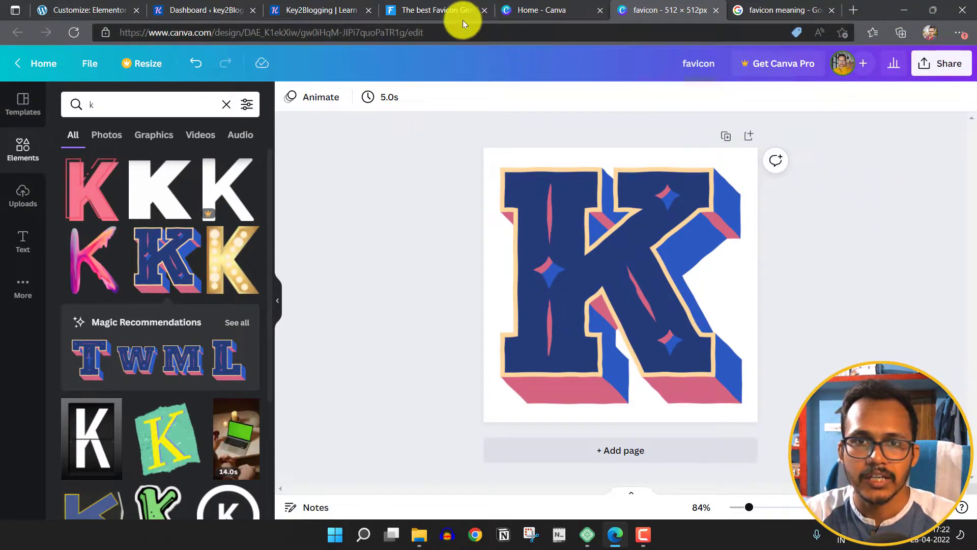
Open favicon.io's text-to-favicon generator and set the favicon text to 'k'
left_click(446, 7)
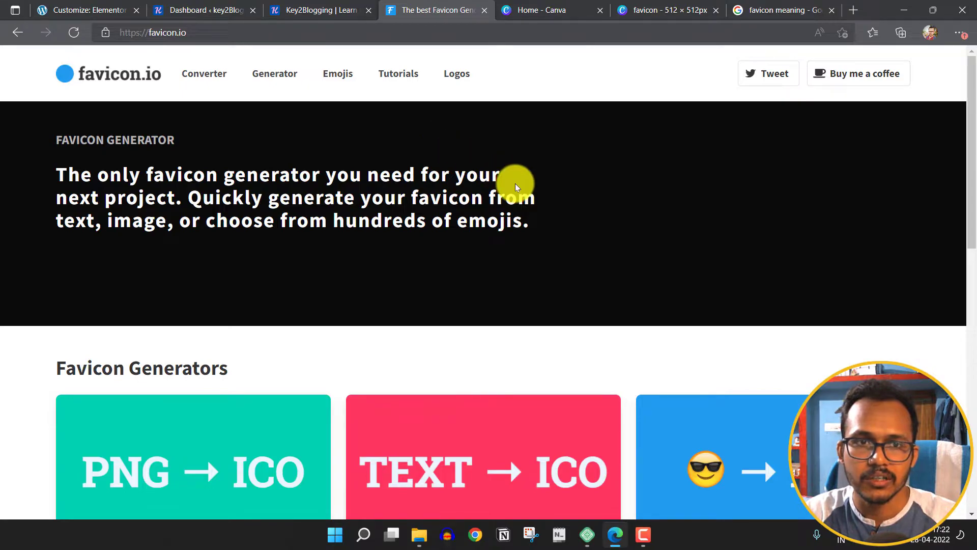
scroll(563, 212, "down", 4)
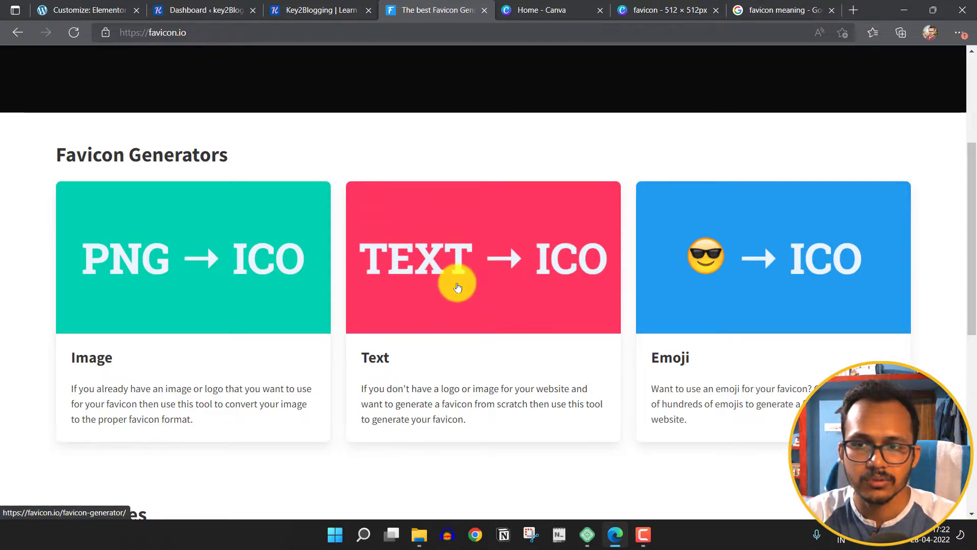
left_click(508, 280)
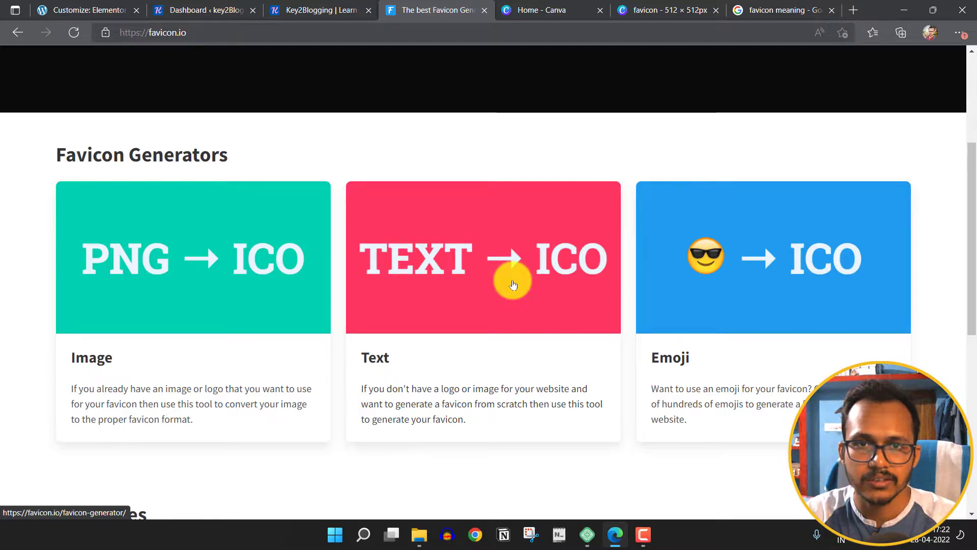
scroll(597, 302, "down", 1)
scroll(594, 298, "down", 8)
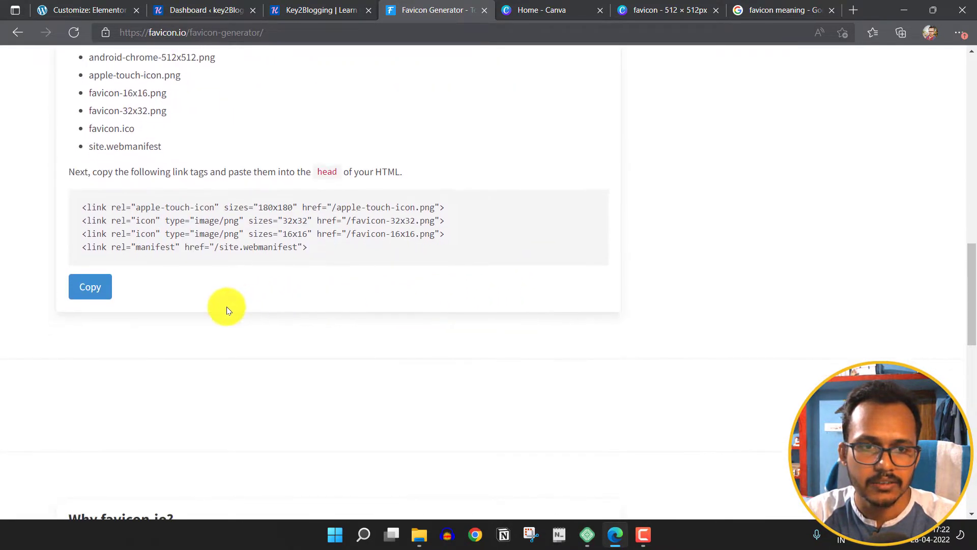
scroll(225, 307, "up", 7)
scroll(284, 254, "up", 3)
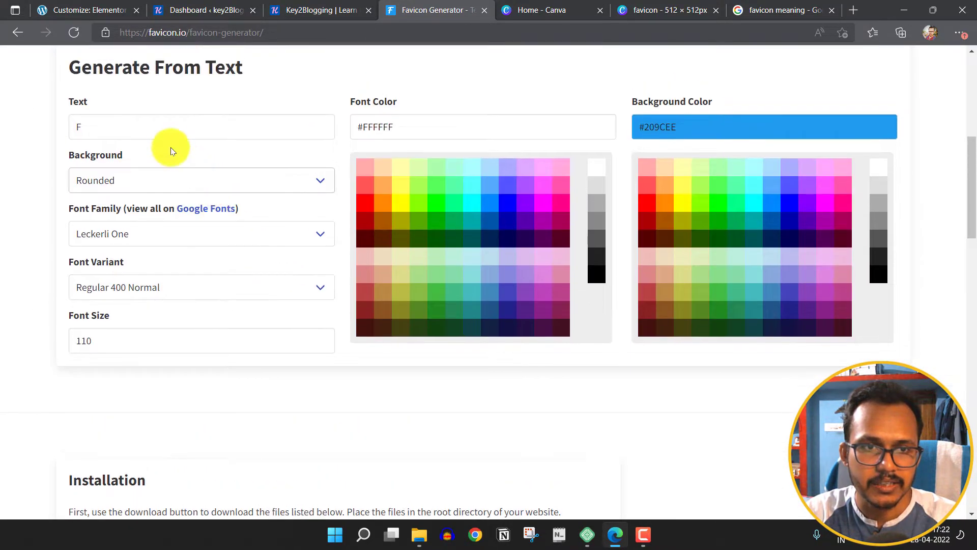
left_click(162, 129)
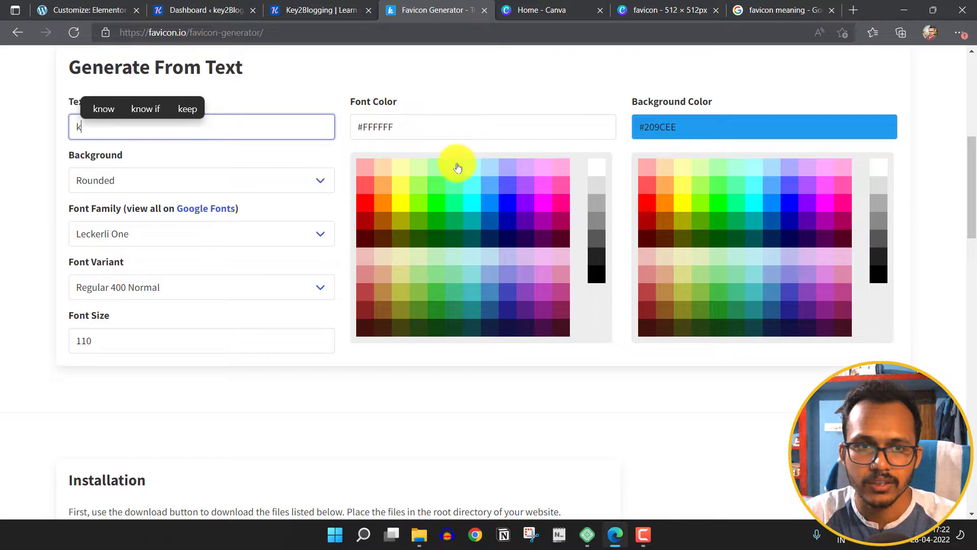
scroll(356, 346, "down", 4)
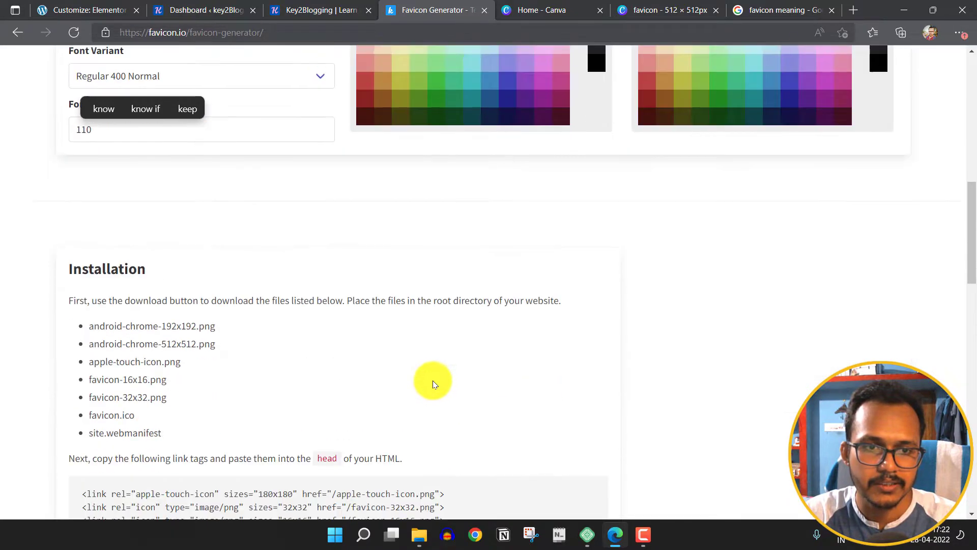
scroll(509, 376, "up", 3)
scroll(637, 365, "up", 5)
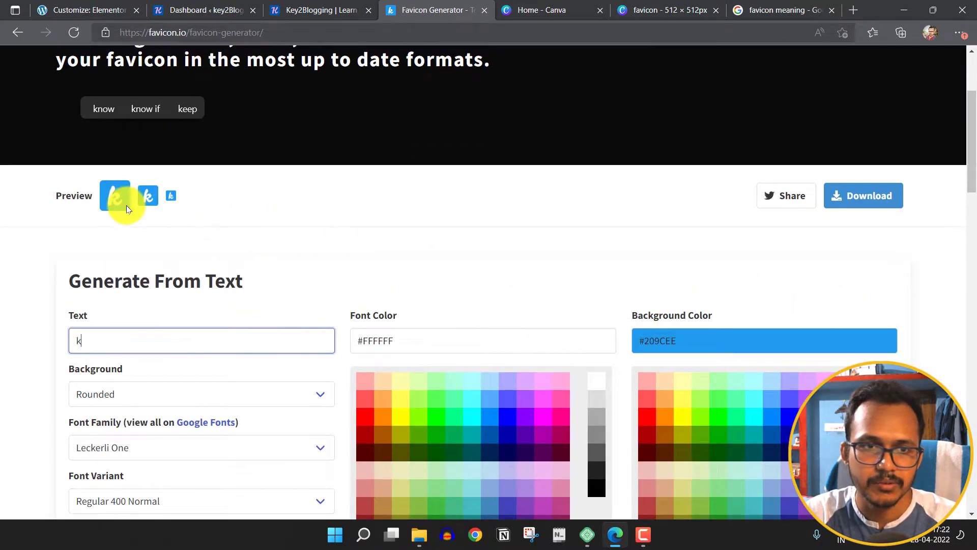
scroll(173, 276, "down", 3)
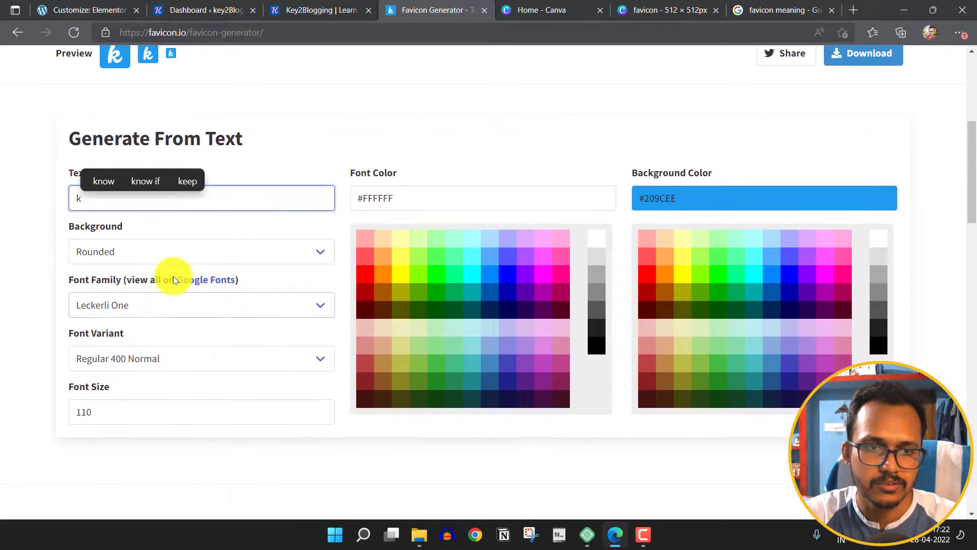
Try the Lato font, then set the favicon font family to Kenia
left_click(159, 307)
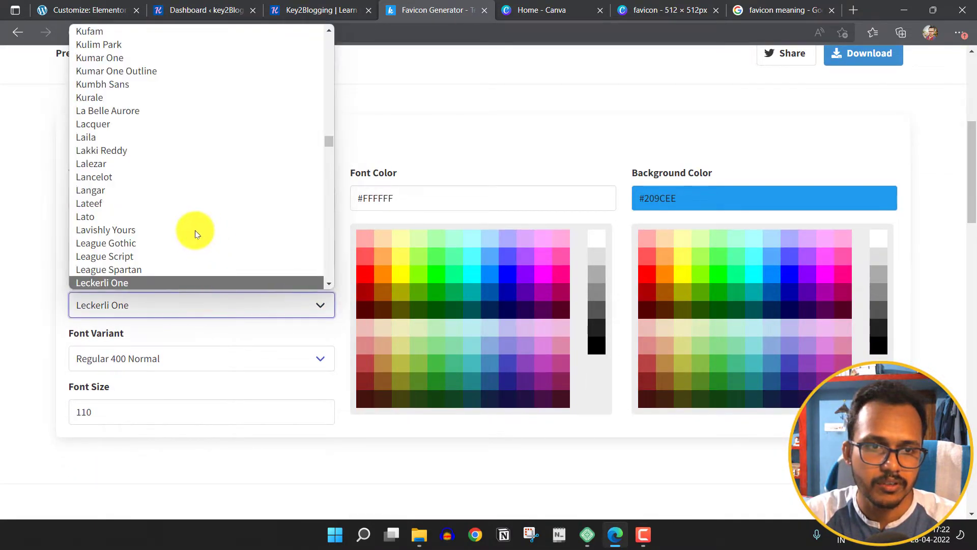
left_click(100, 216)
scroll(100, 217, "up", 2)
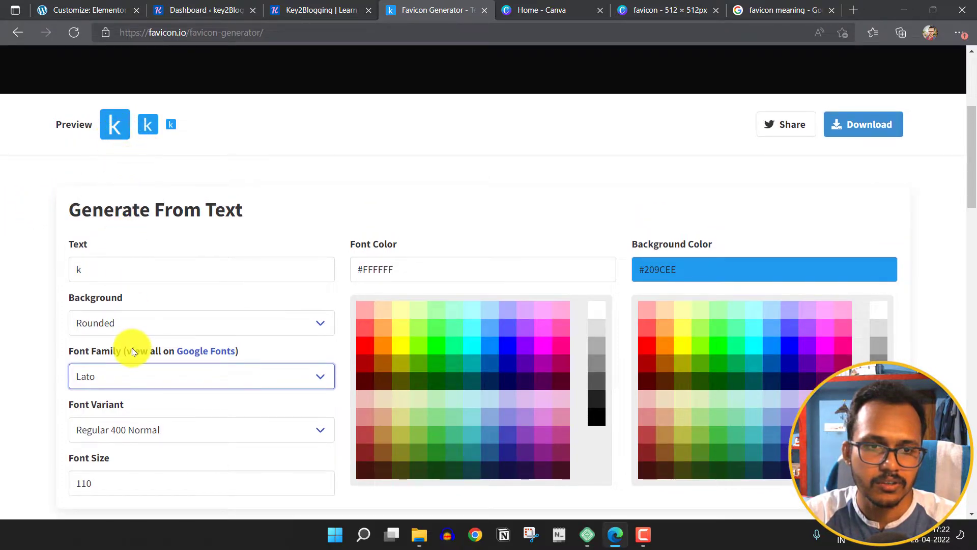
left_click(127, 375)
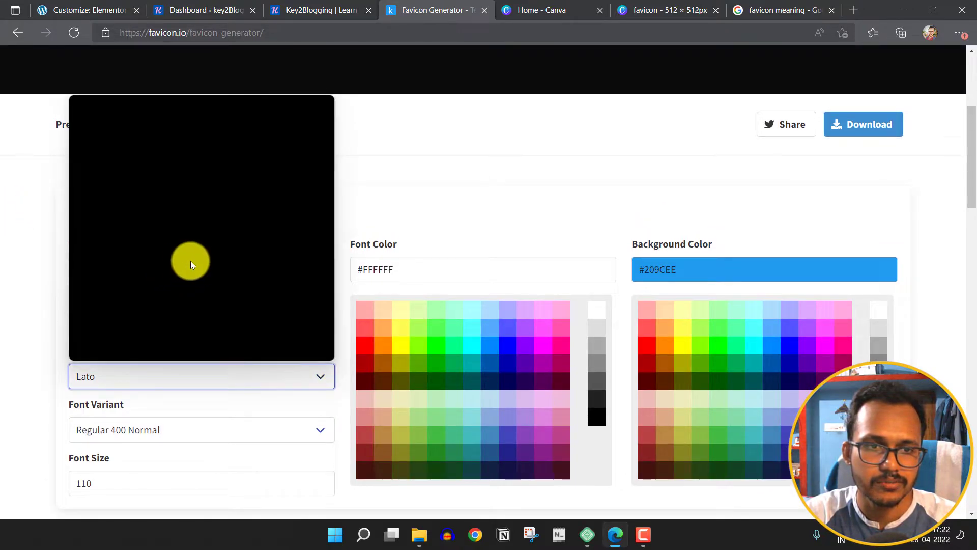
scroll(163, 227, "up", 3)
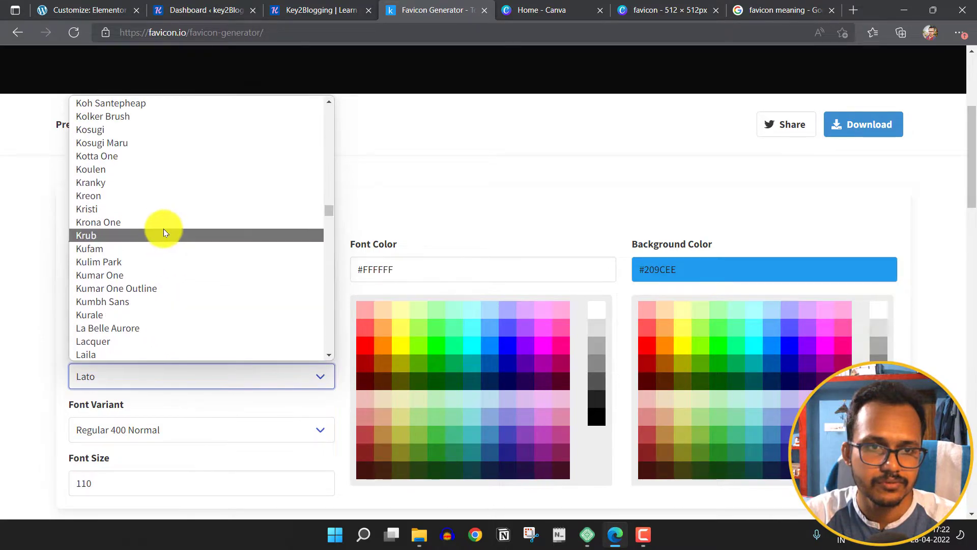
scroll(163, 227, "up", 2)
scroll(136, 169, "up", 1)
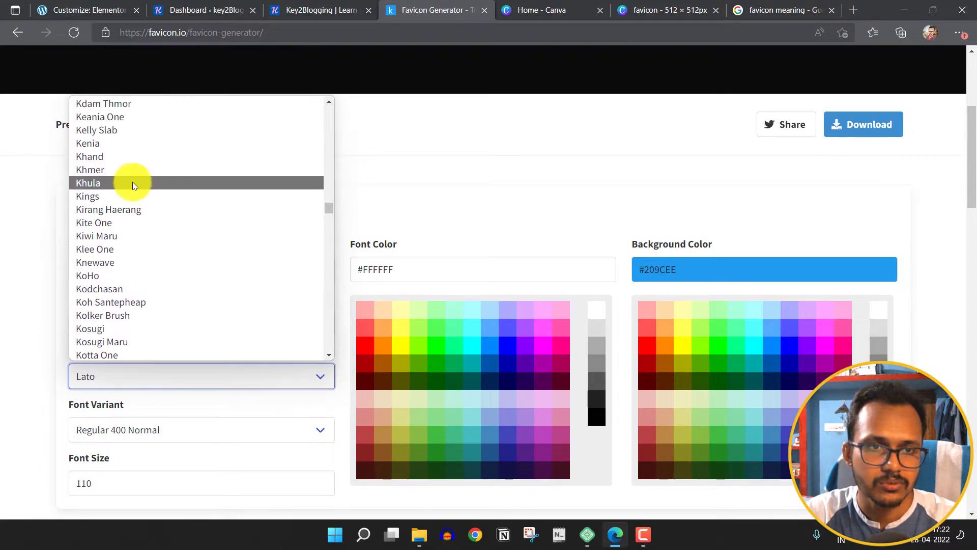
left_click(131, 148)
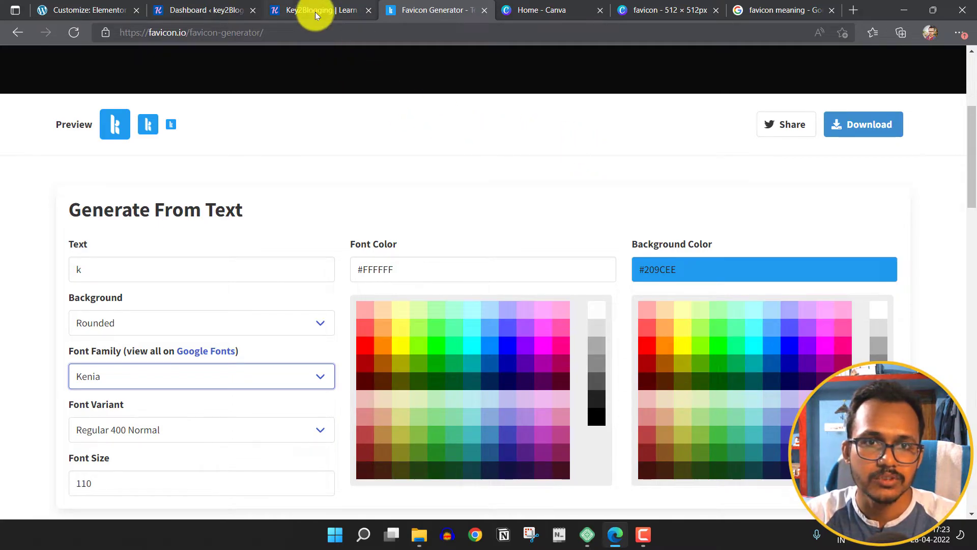
View key2Blogging's Site Identity icon in the Customizer, then switch to the Elementor Tutorial Customizer
left_click(198, 11)
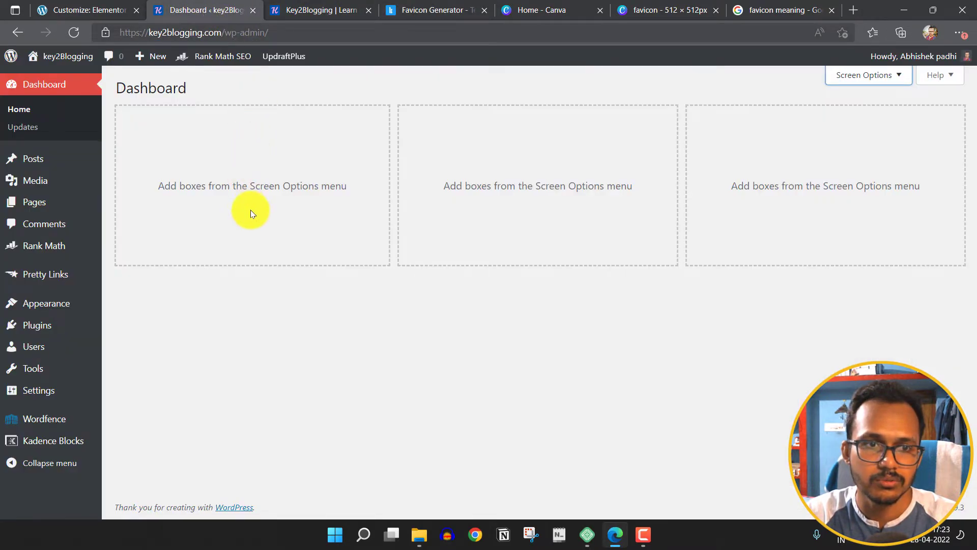
mouse_move(59, 300)
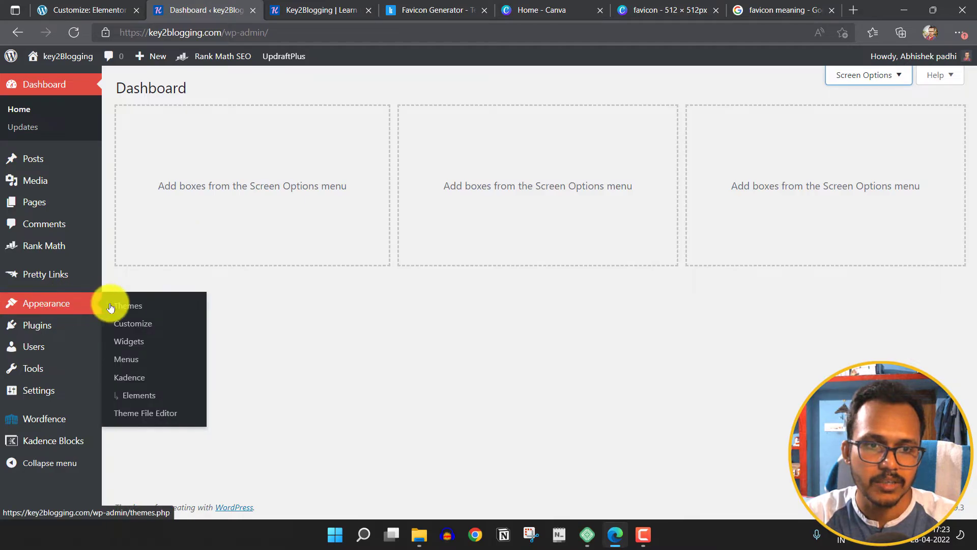
left_click(134, 324)
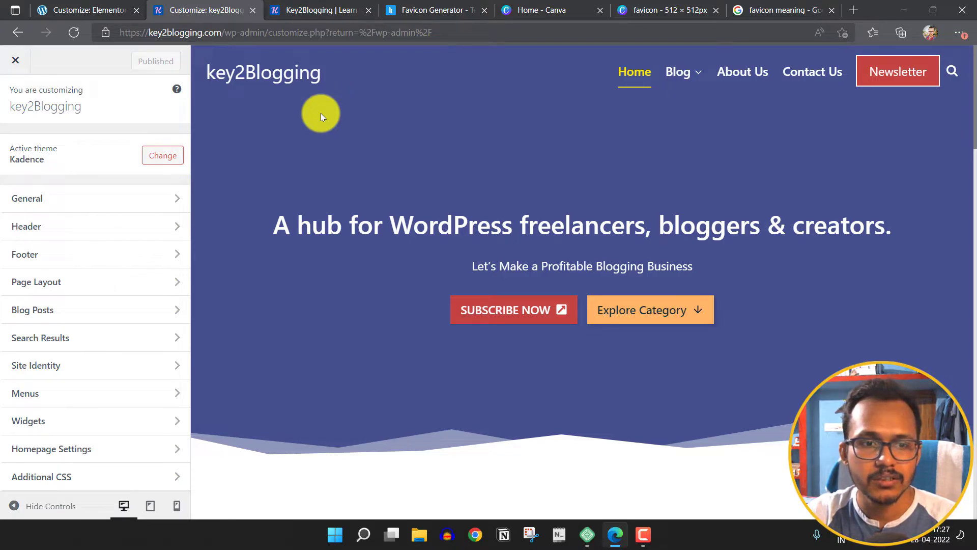
left_click(117, 376)
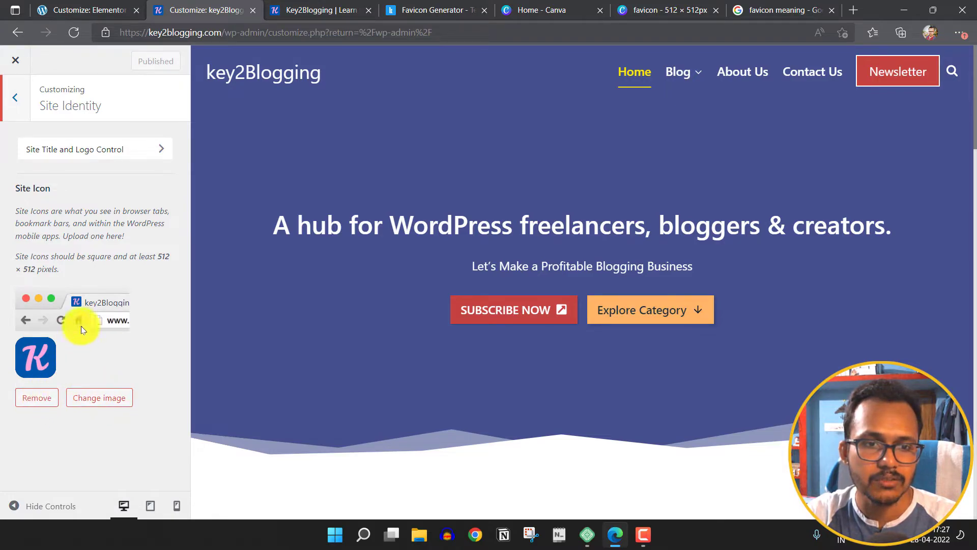
left_click(63, 11)
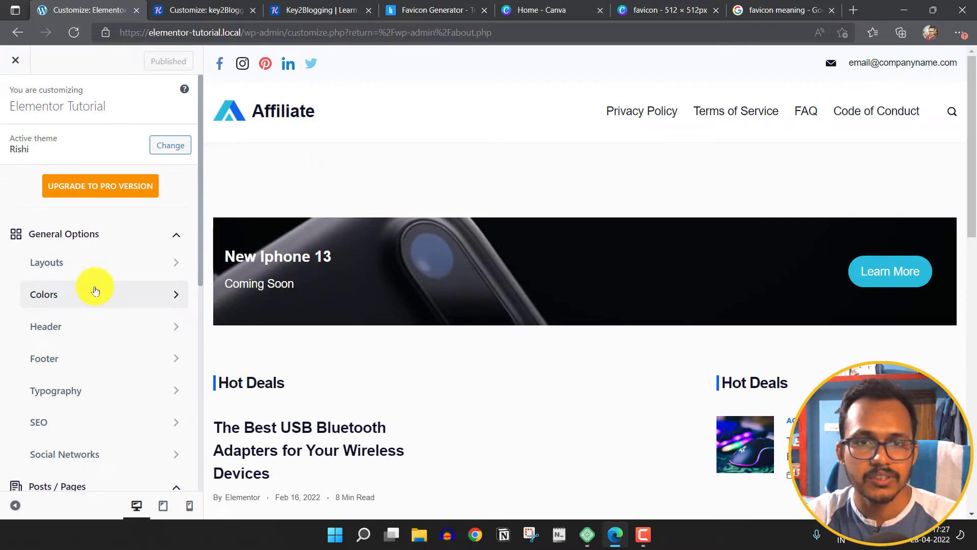
Open Site Identity in the Elementor Tutorial Customizer and highlight the 512 × 512 pixel requirement
scroll(96, 305, "down", 8)
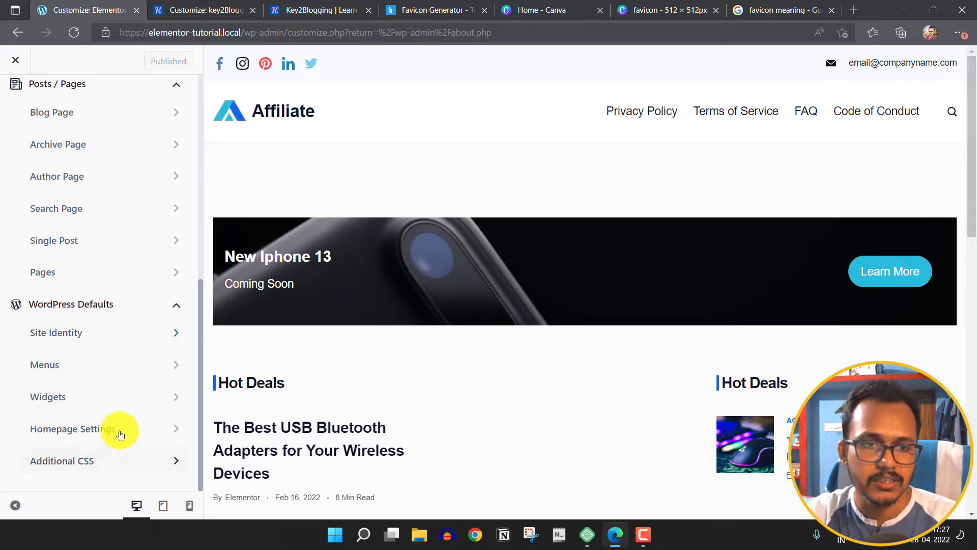
double_click(94, 333)
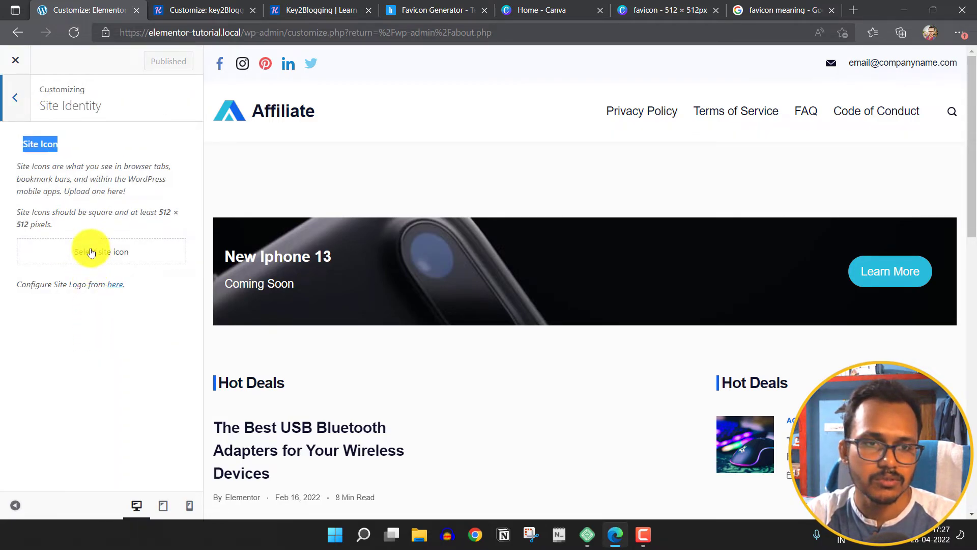
left_click(108, 147)
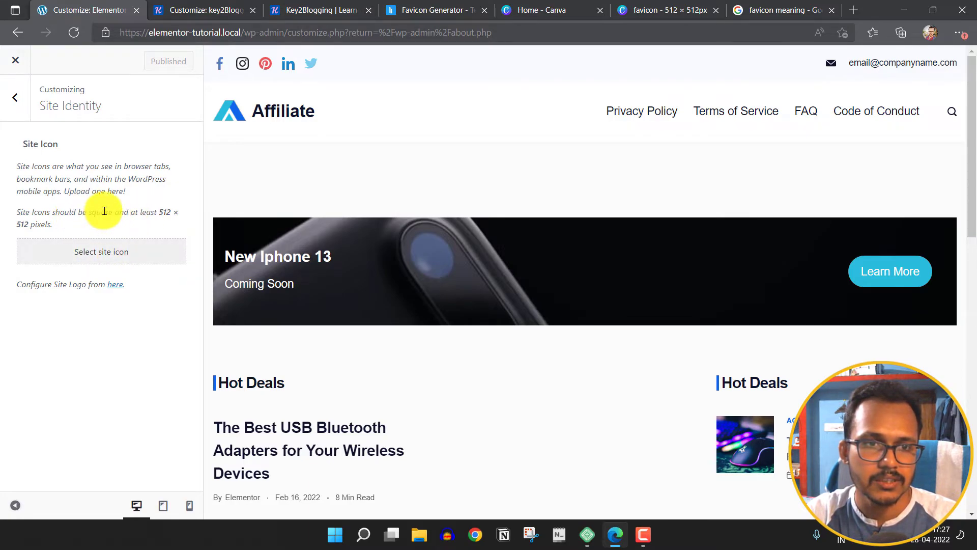
double_click(160, 212)
left_click_drag(168, 214, 178, 222)
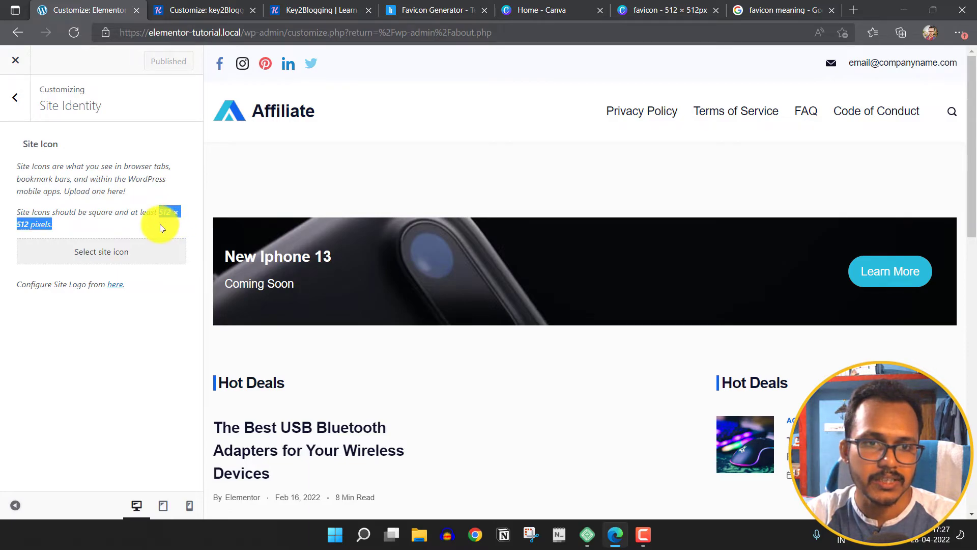
left_click(159, 224)
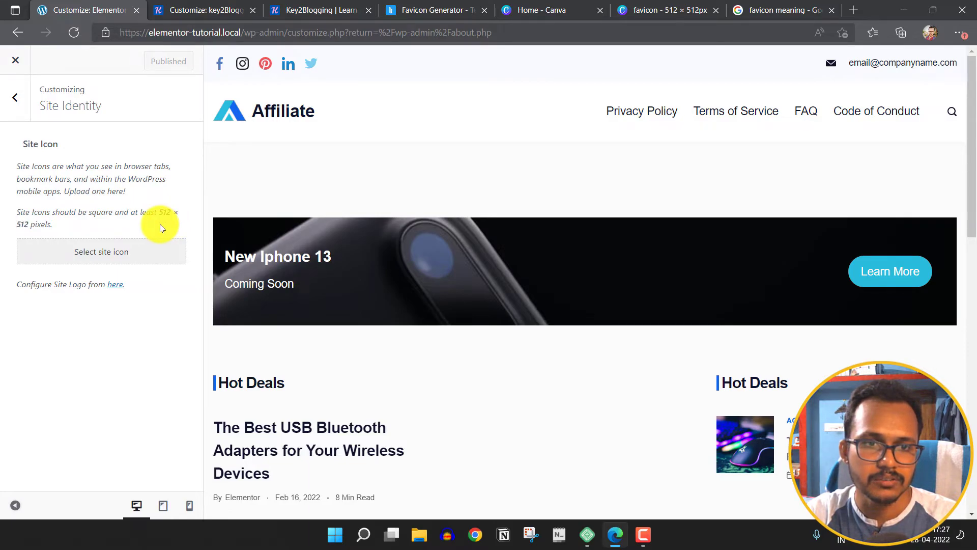
Upload favicon.png from Downloads and select it as the Elementor Tutorial site icon
left_click(113, 254)
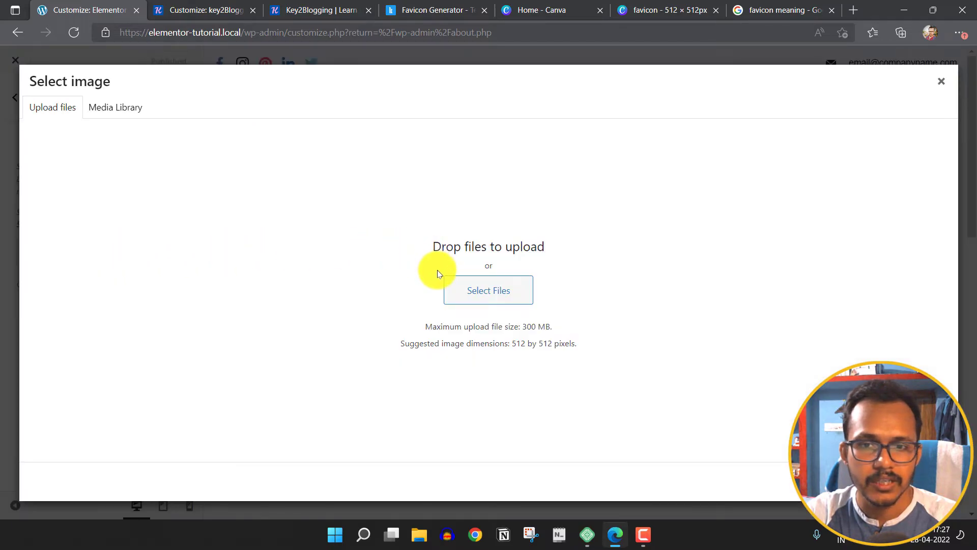
left_click(488, 291)
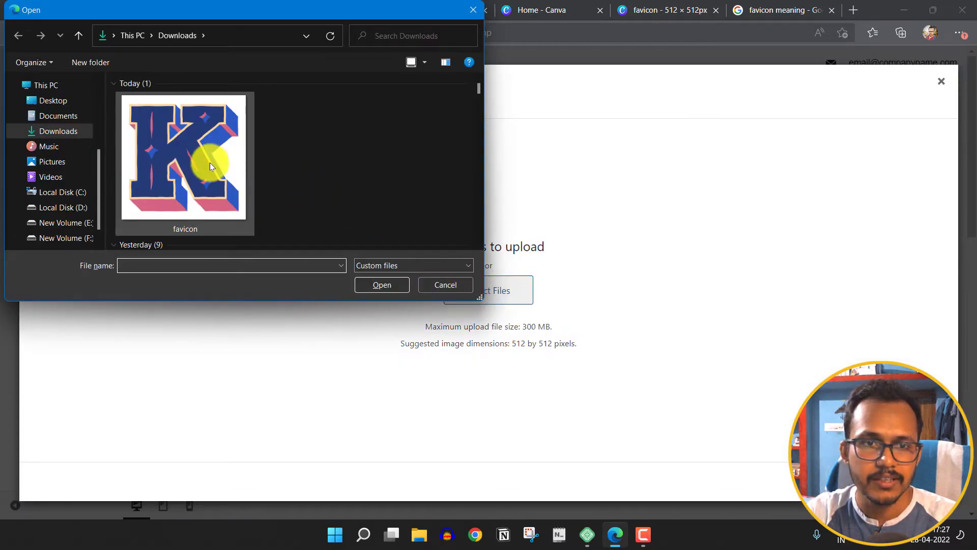
left_click(194, 161)
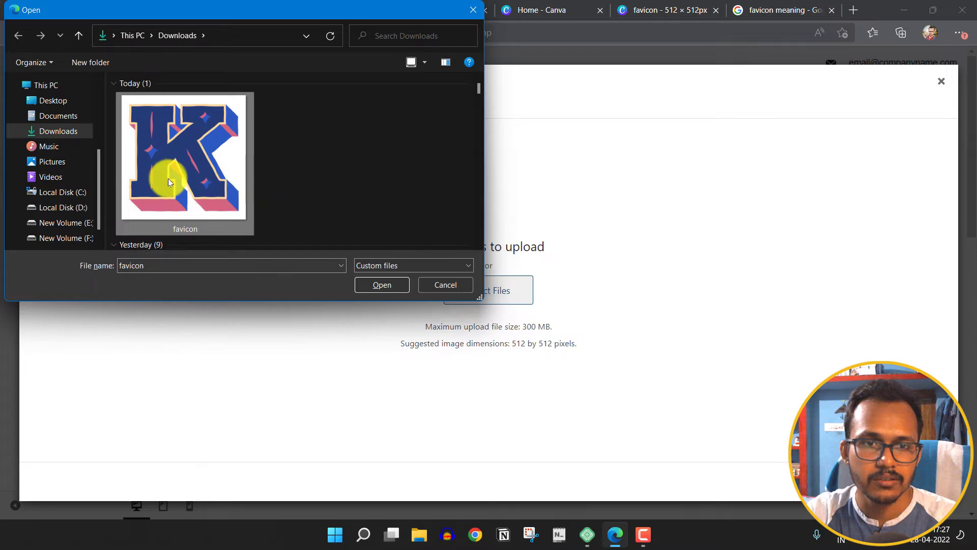
left_click(377, 285)
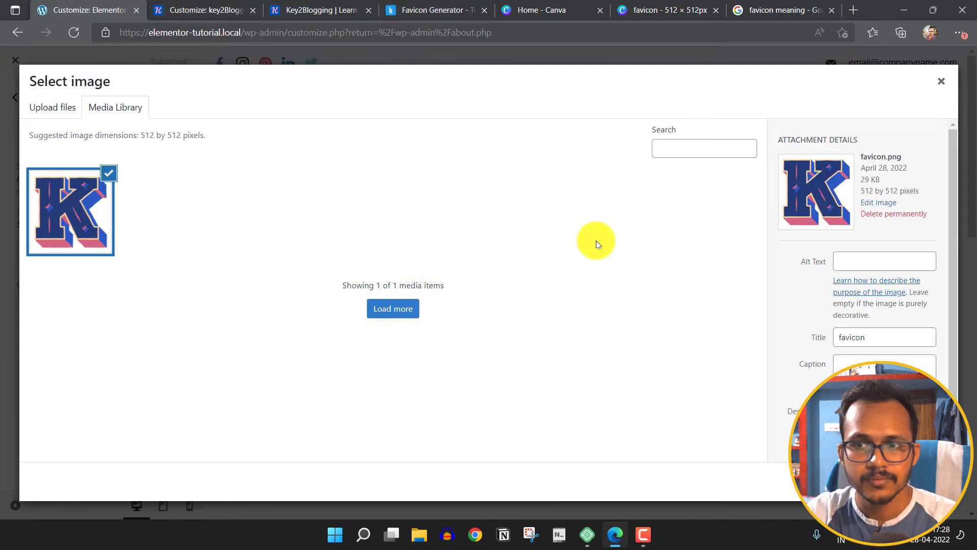
left_click(856, 265)
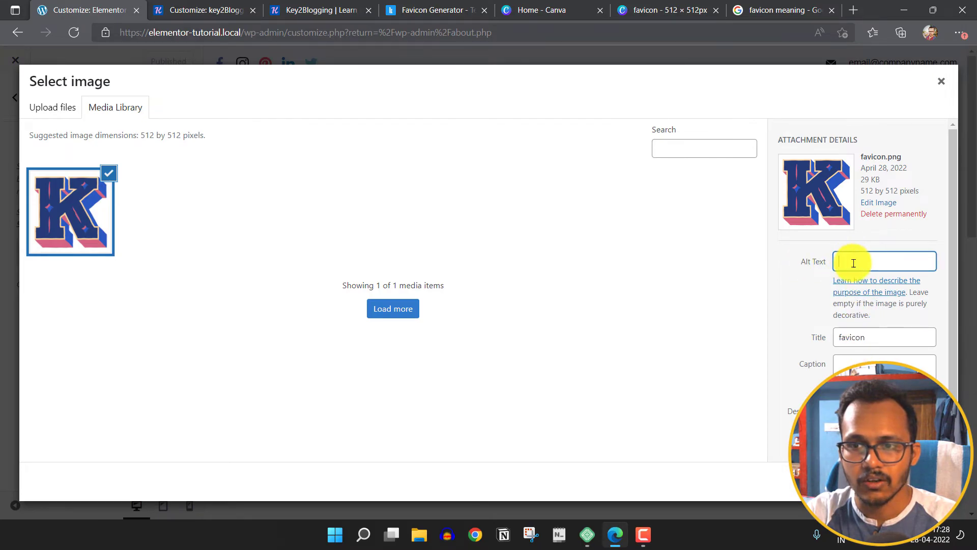
left_click(738, 336)
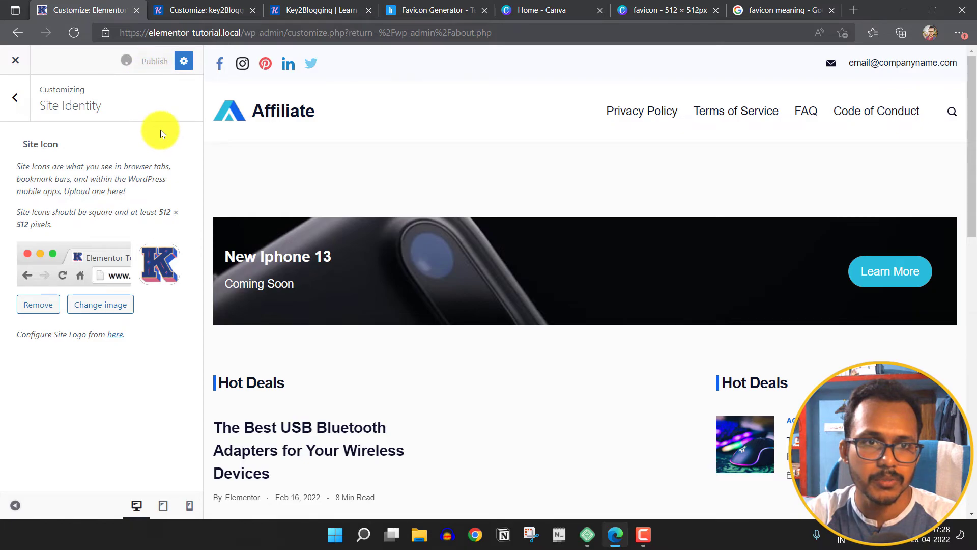
Publish the K site icon in WordPress, then return to the favicon.io generator
left_click(16, 61)
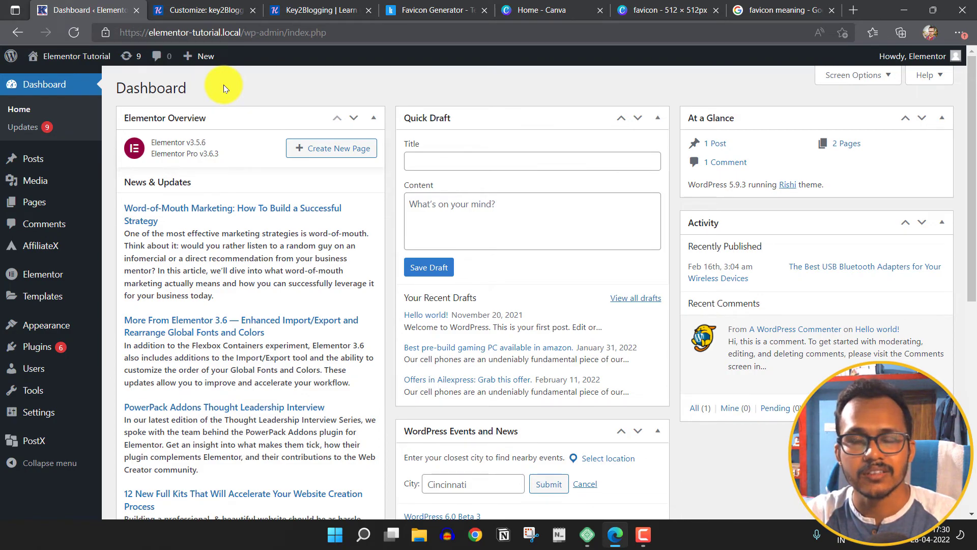
left_click(417, 9)
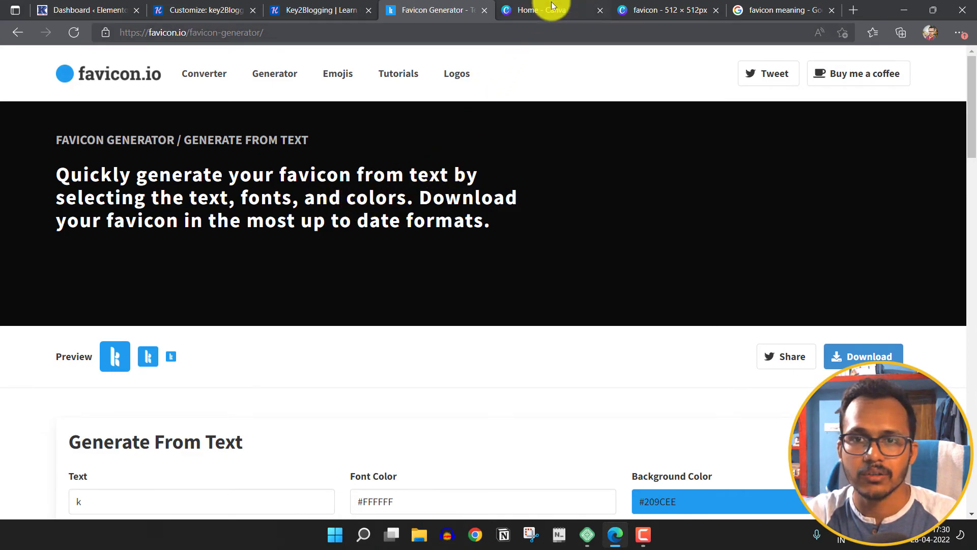
Return to the Canva 'favicon - 512 × 512px' design with the navy K
left_click(671, 6)
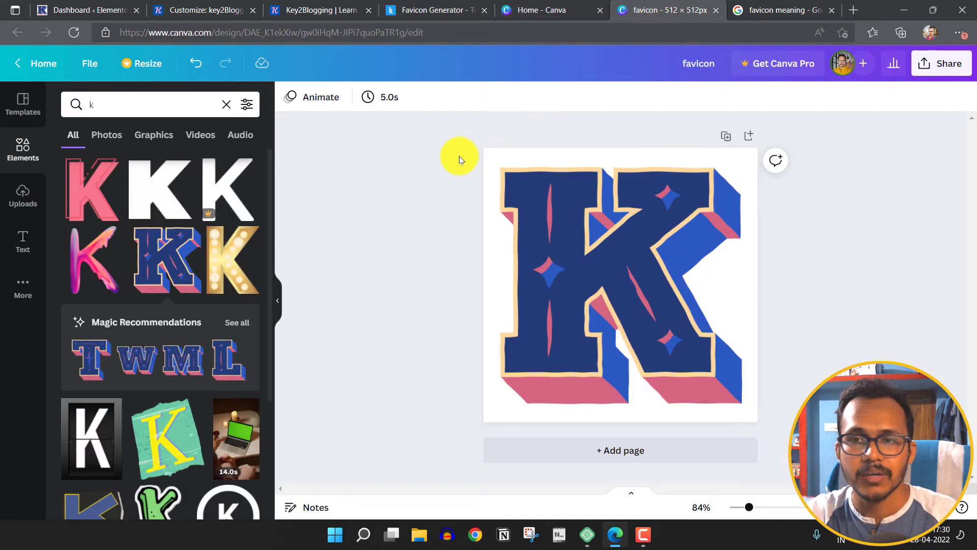